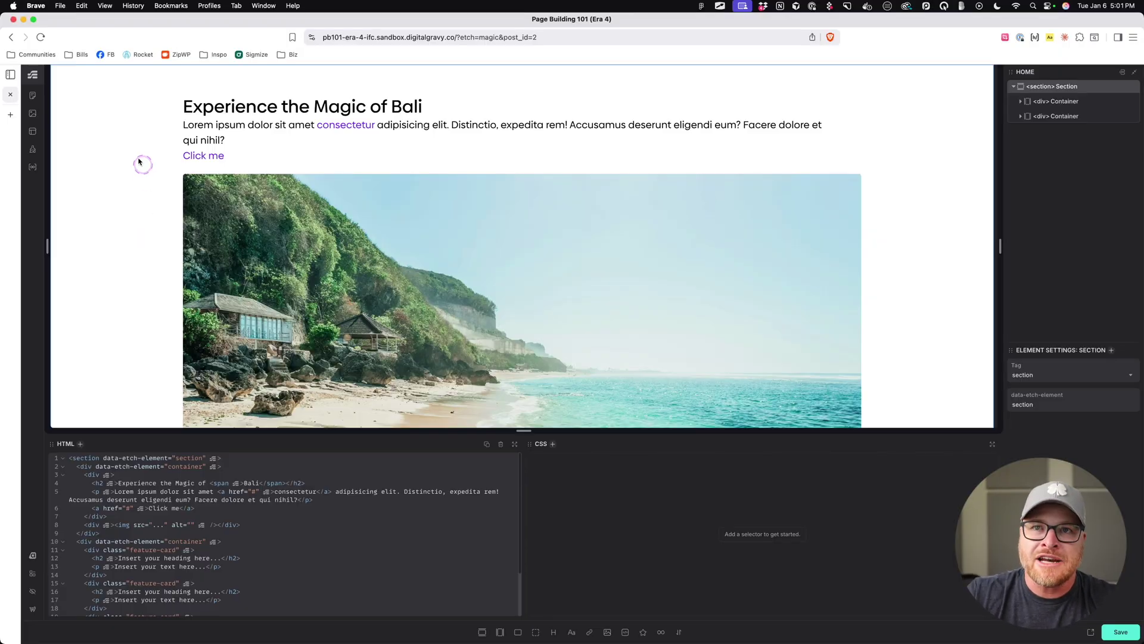
# Open the Index template, insert a section with a container, and drag it above Main
pyautogui.click(32, 132)
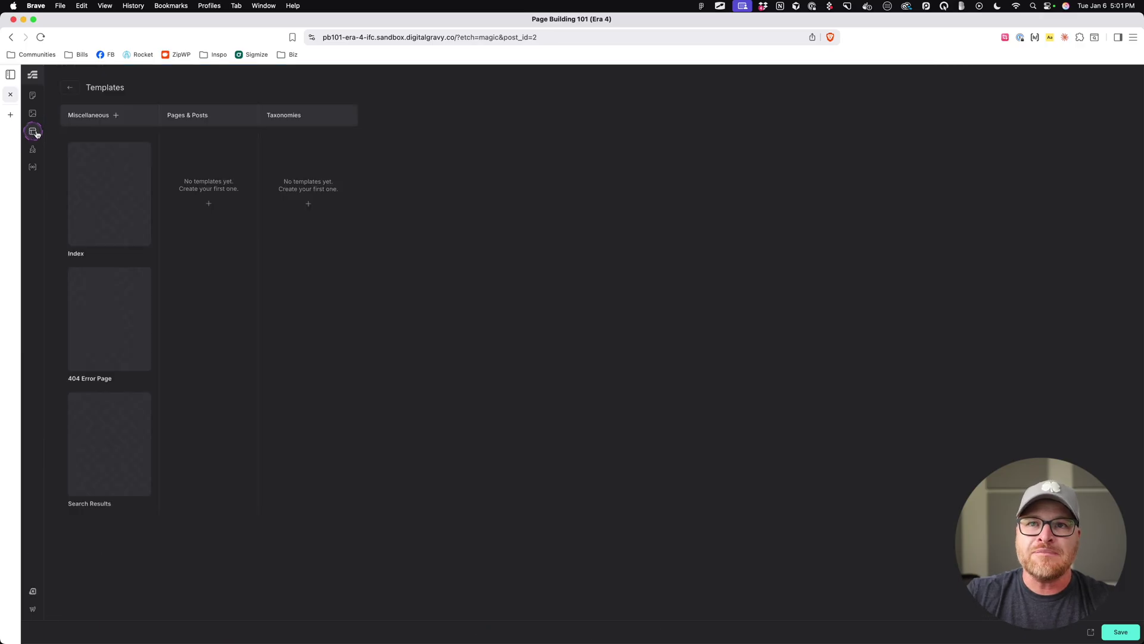
pyautogui.click(109, 188)
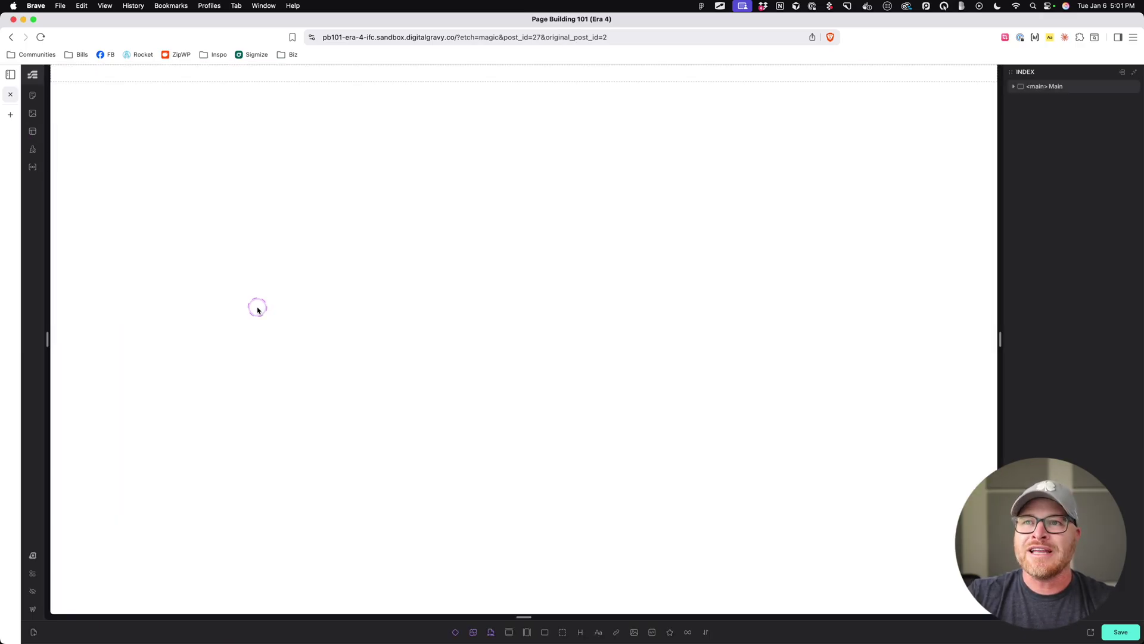
pyautogui.click(1068, 87)
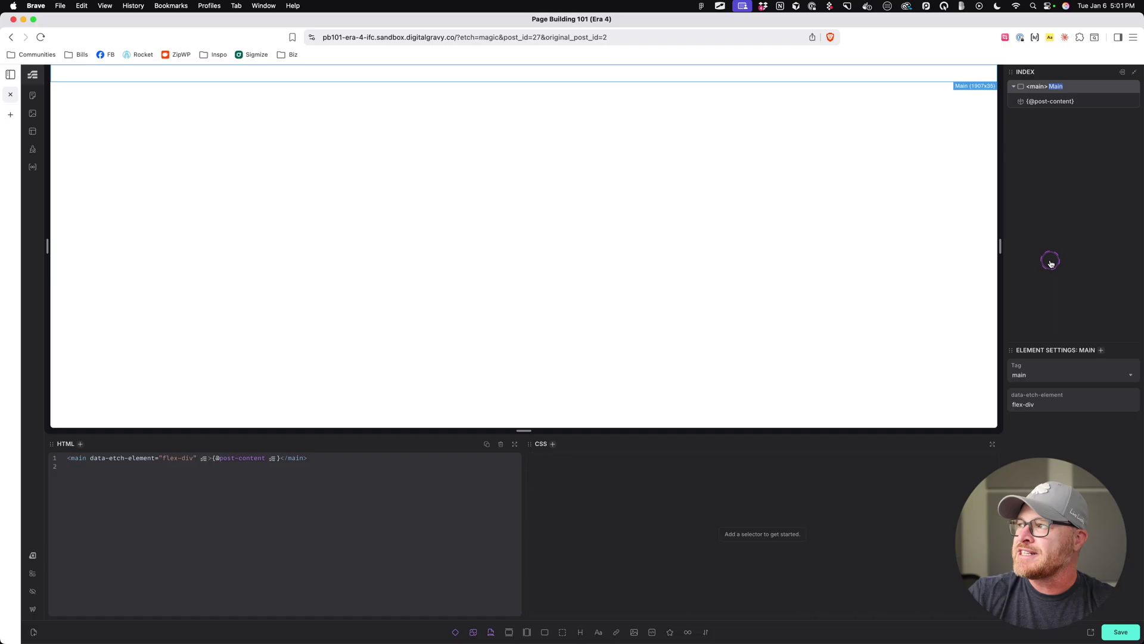
pyautogui.click(1013, 87)
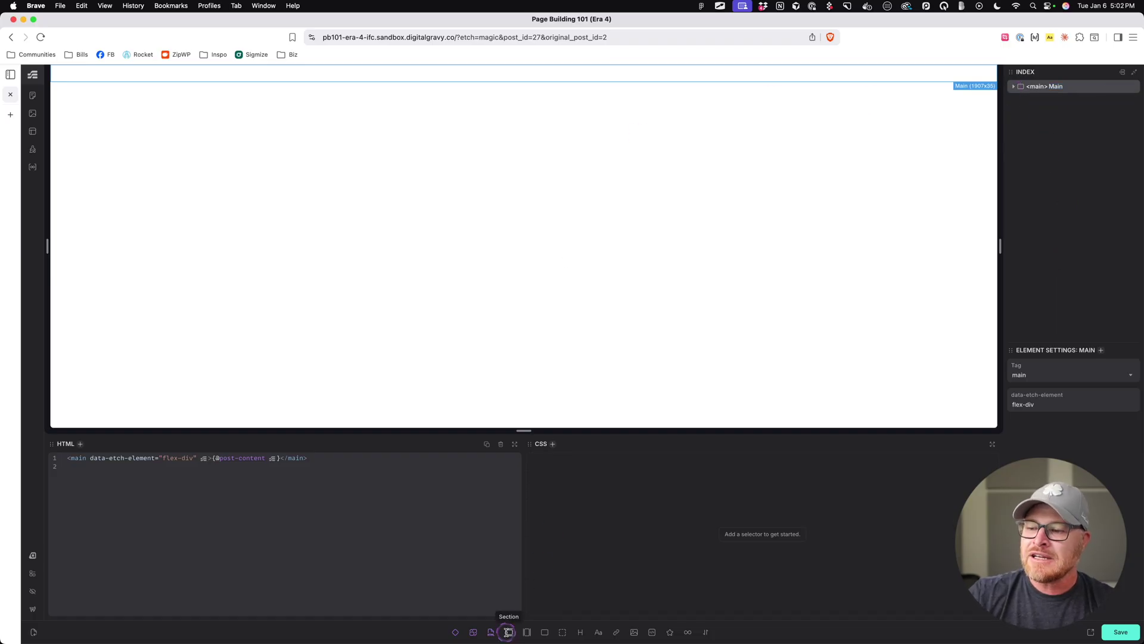
pyautogui.click(508, 632)
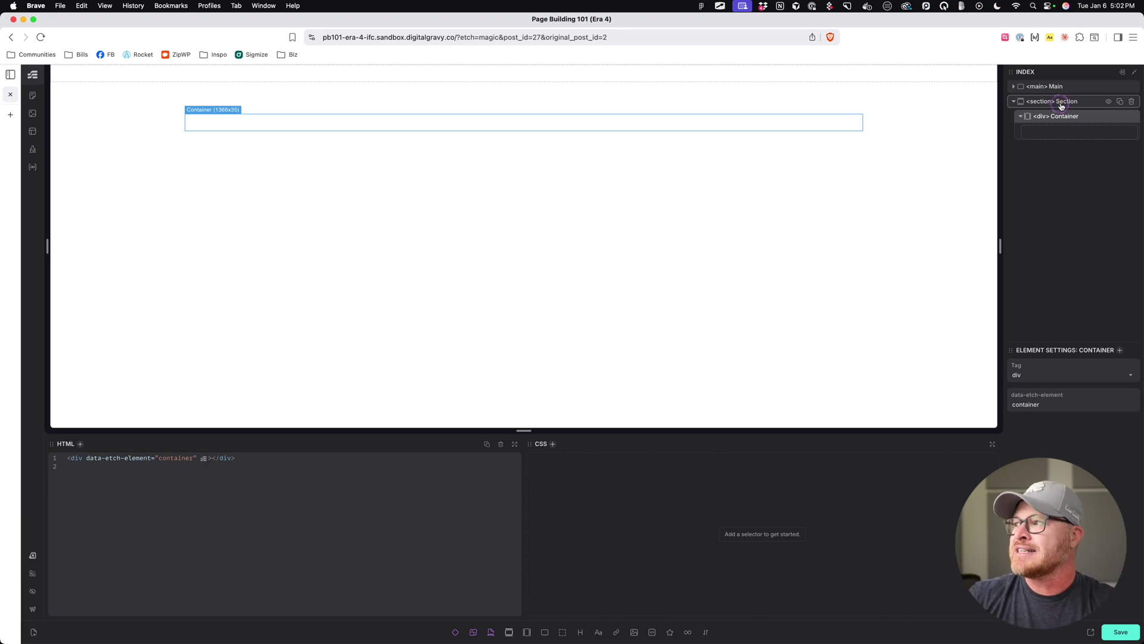
pyautogui.moveTo(1064, 105); pyautogui.dragTo(1065, 89)
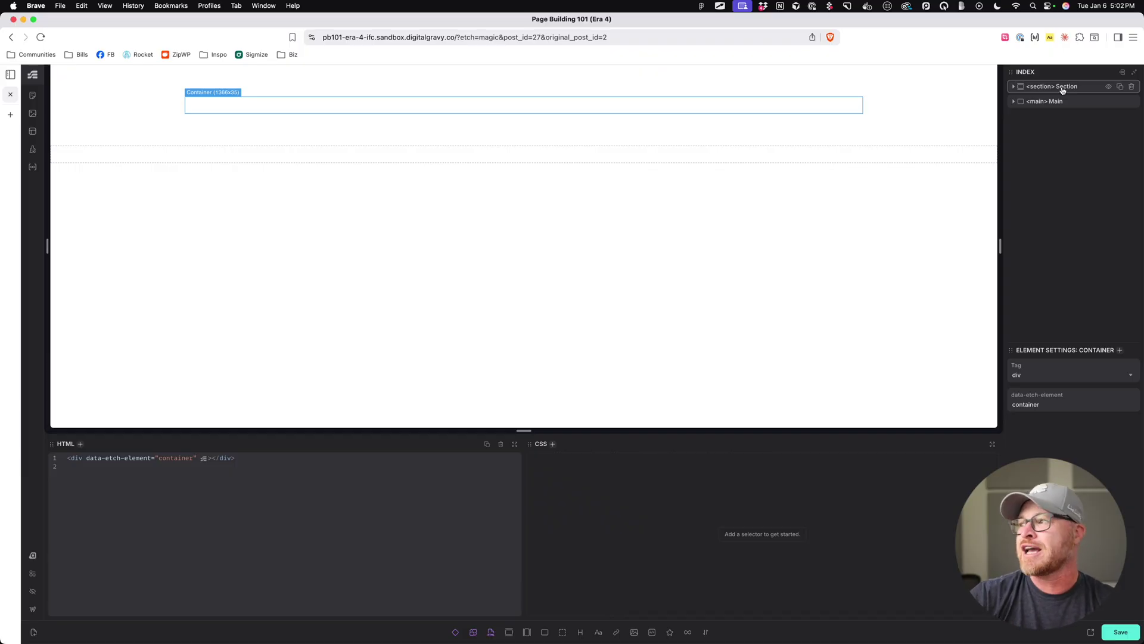
# Change the new section's tag to header
pyautogui.click(1042, 88)
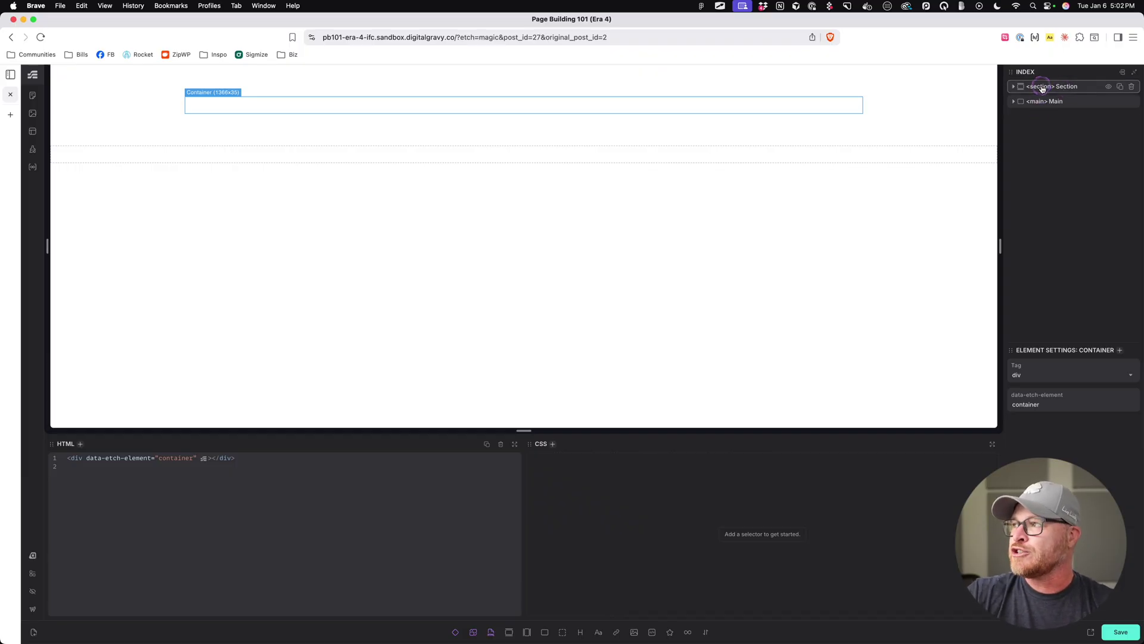
pyautogui.click(1036, 213)
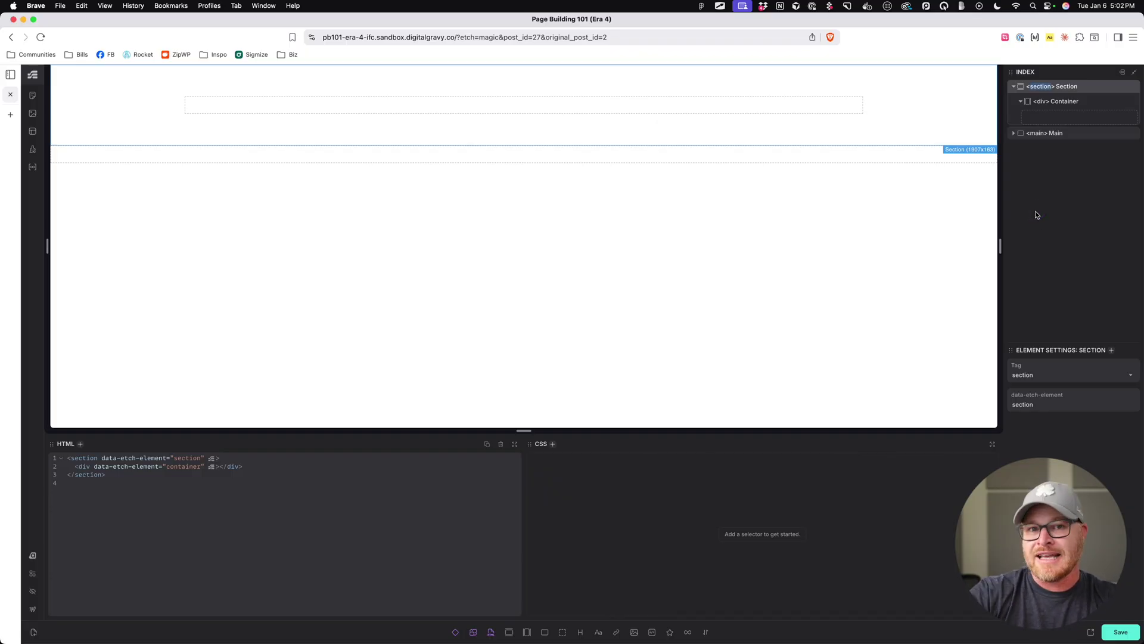
pyautogui.write('header')
pyautogui.press('Return')
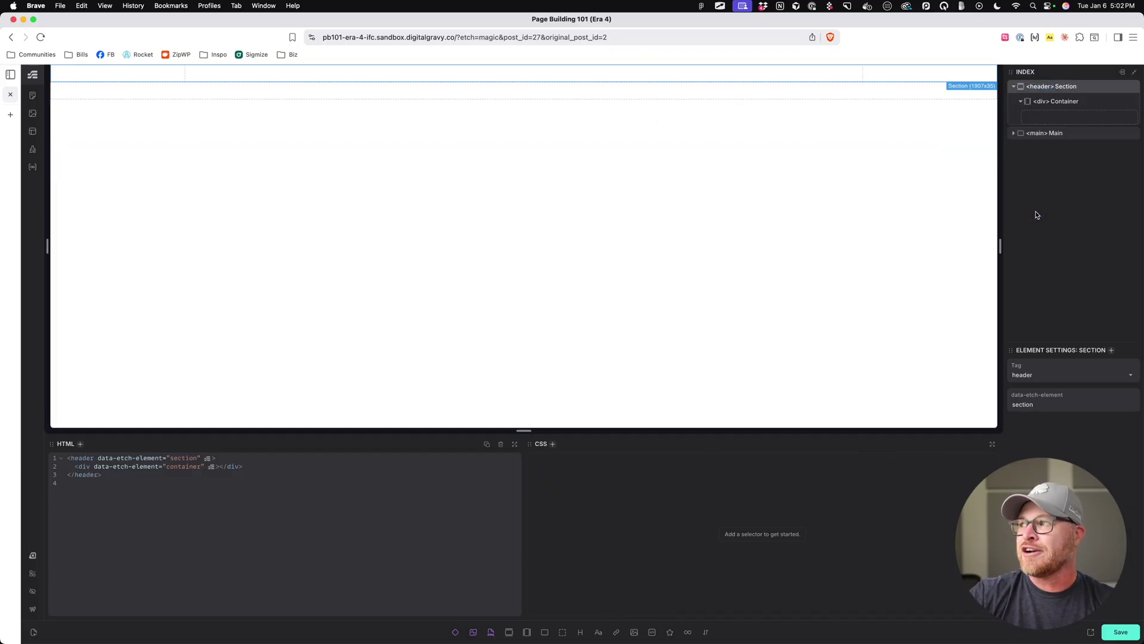
# Rename the element's label from Section to Header
pyautogui.doubleClick(1070, 87)
pyautogui.write('Hea')
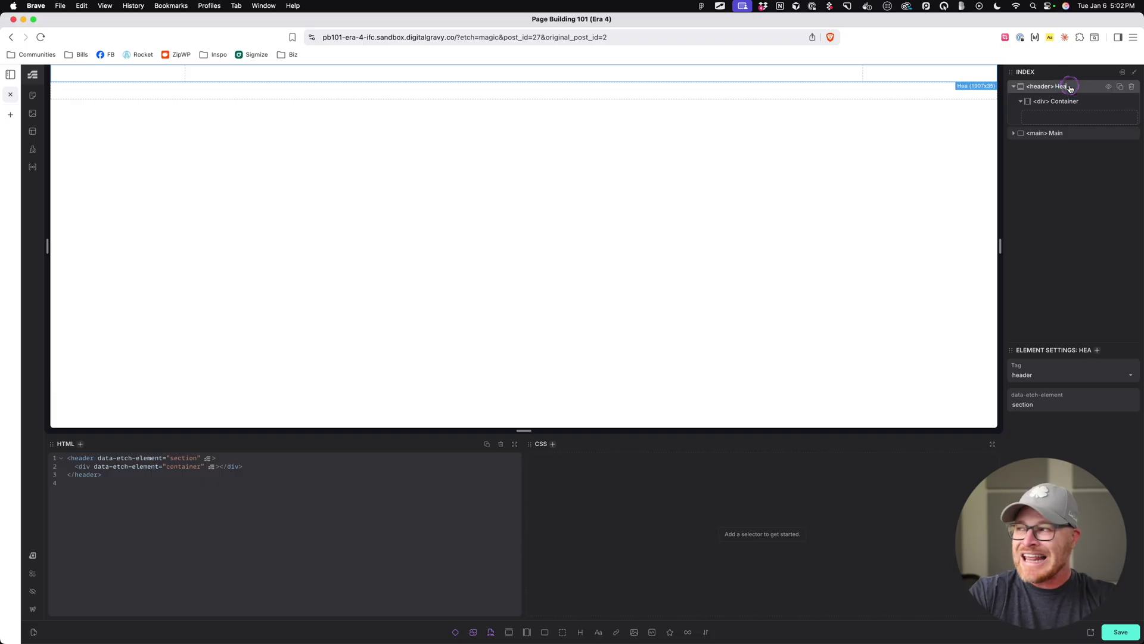
pyautogui.write('der')
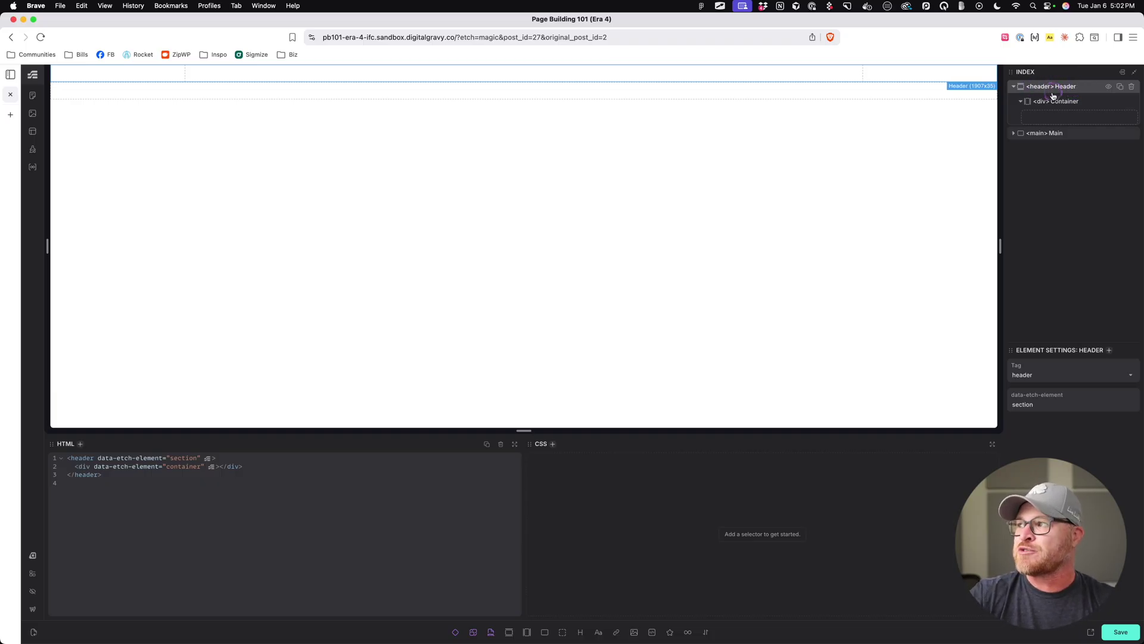
pyautogui.doubleClick(1065, 88)
pyautogui.write('Section')
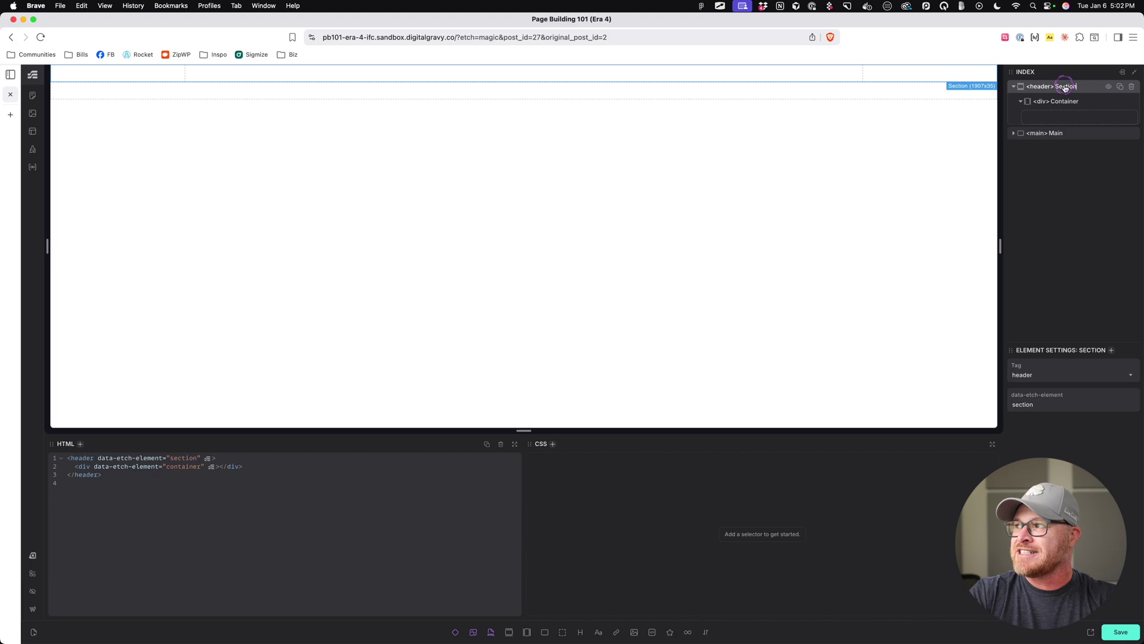
pyautogui.press('BackSpace')
pyautogui.press('BackSpace')
pyautogui.press('BackSpace')
pyautogui.press('BackSpace')
pyautogui.press('BackSpace')
pyautogui.press('BackSpace')
pyautogui.press('BackSpace')
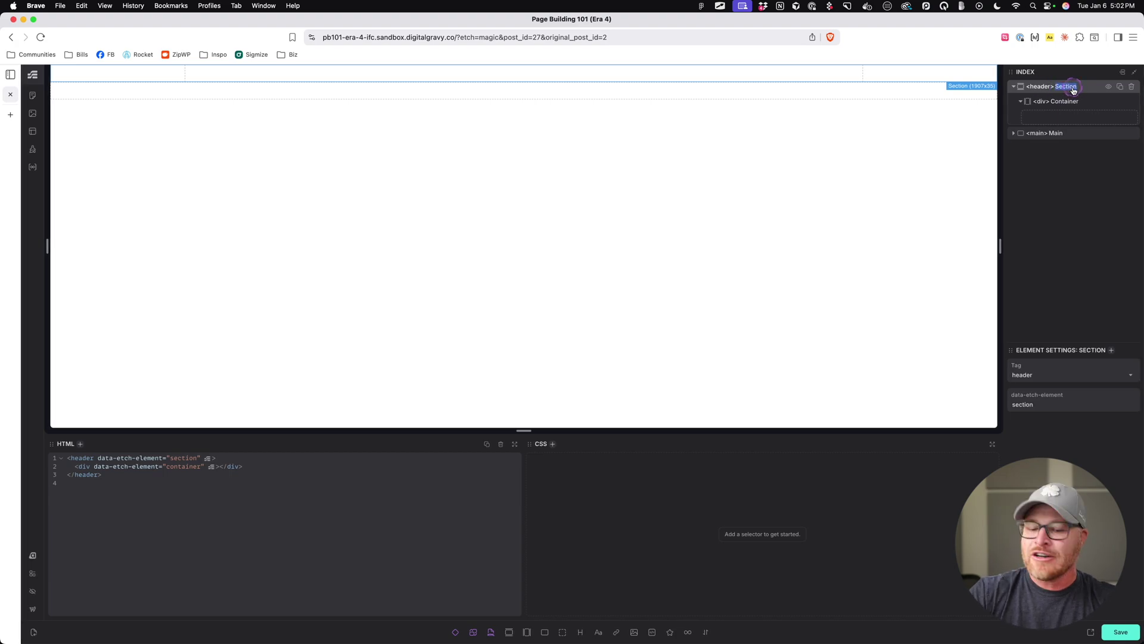
pyautogui.write('Header')
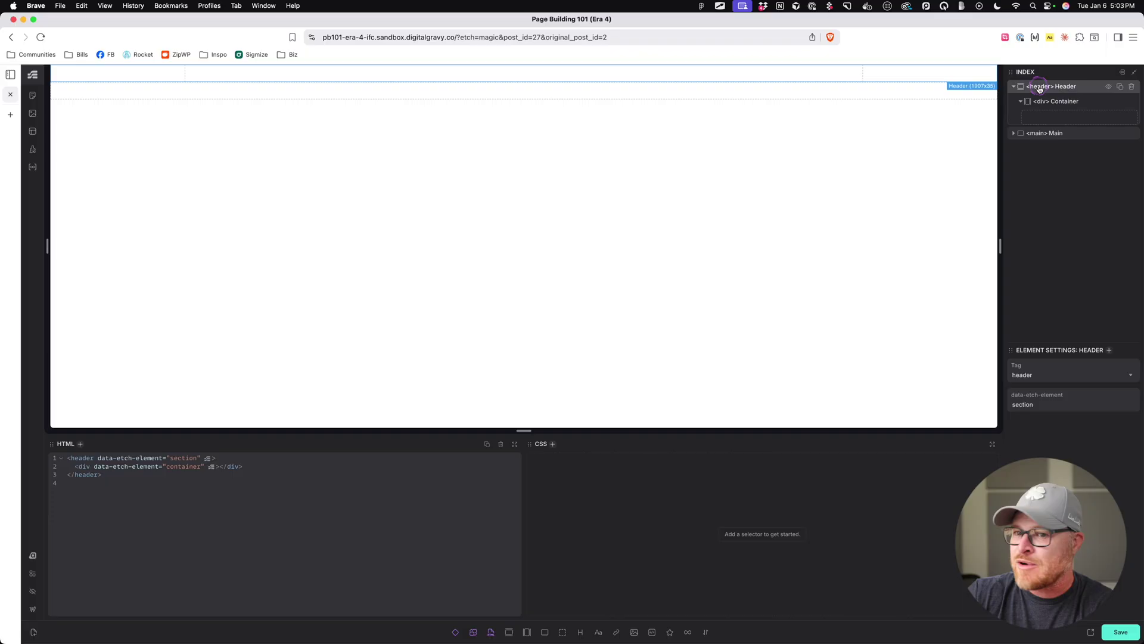
pyautogui.click(90, 458)
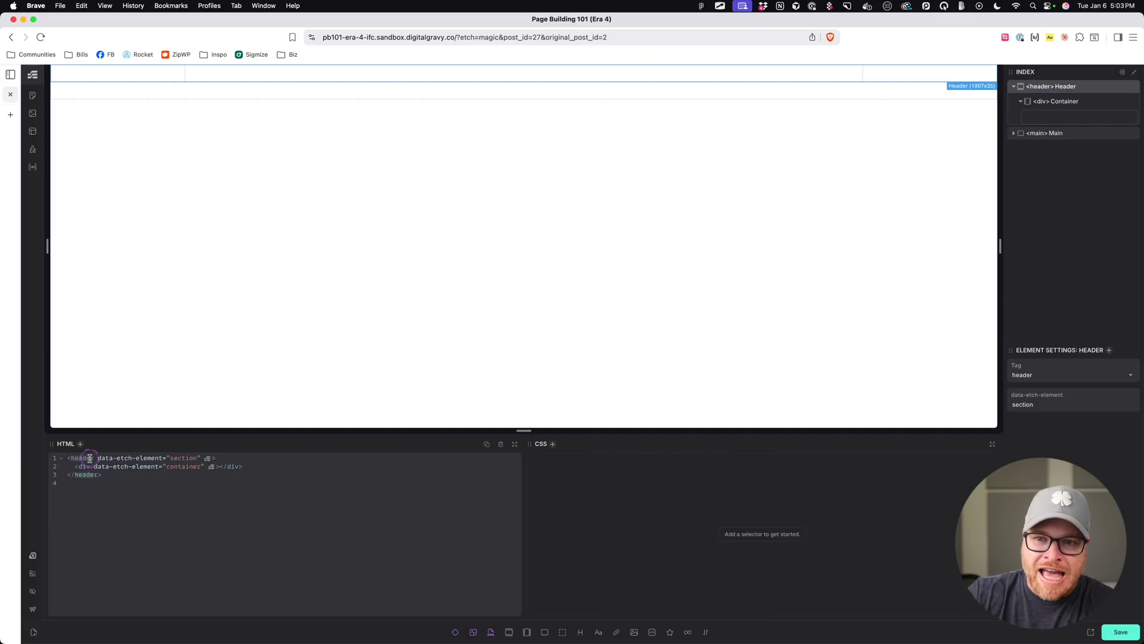
pyautogui.click(83, 507)
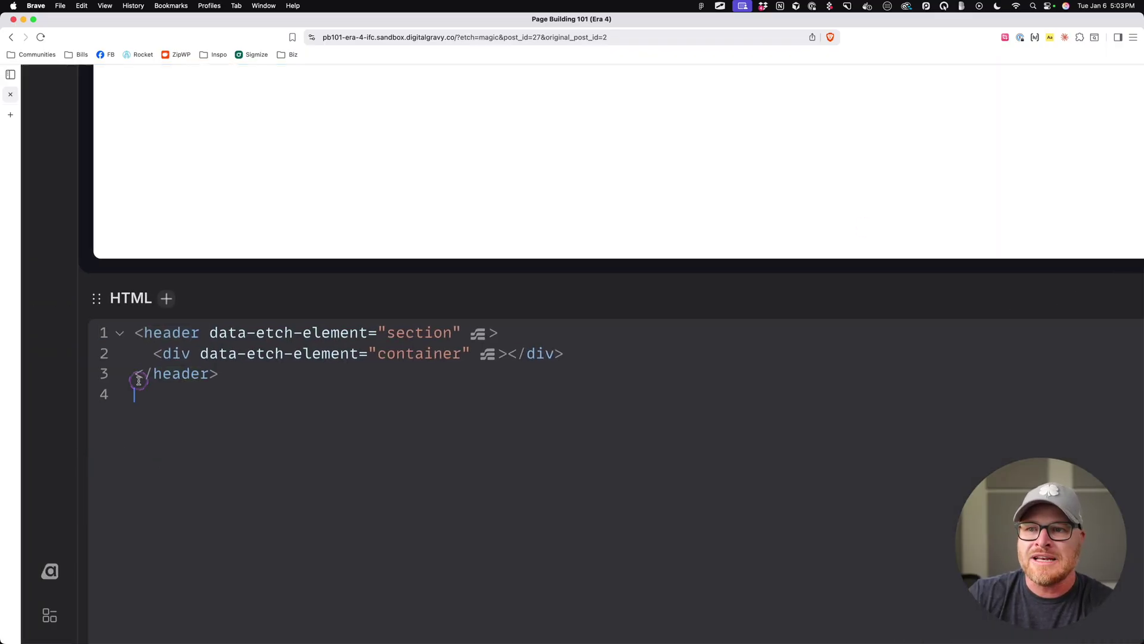
pyautogui.click(149, 332)
pyautogui.click(155, 376)
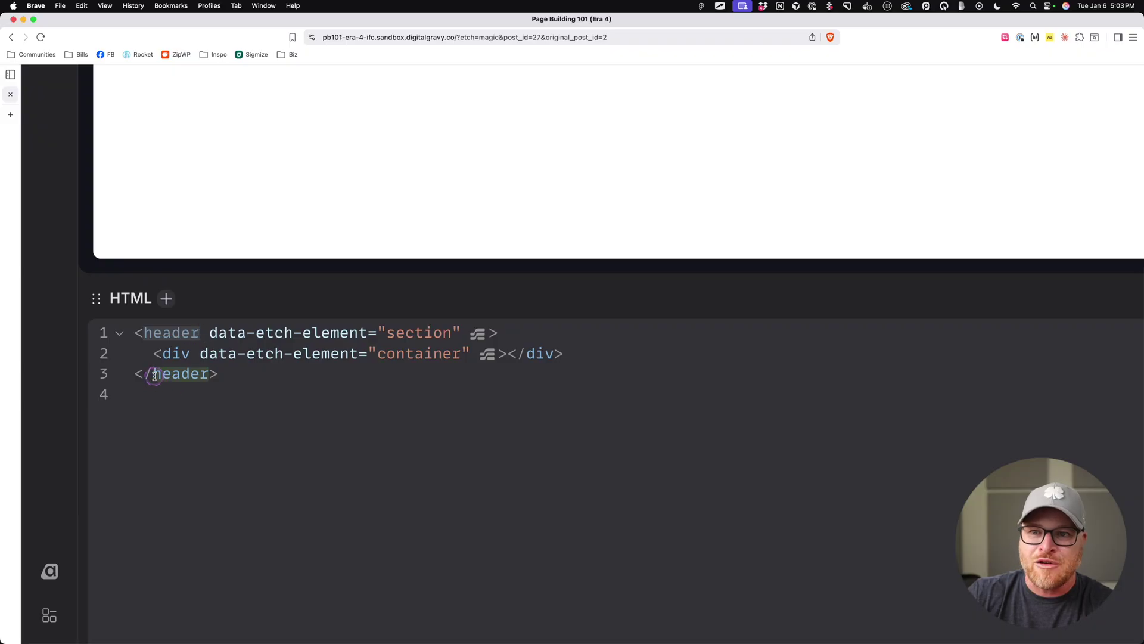
pyautogui.click(211, 379)
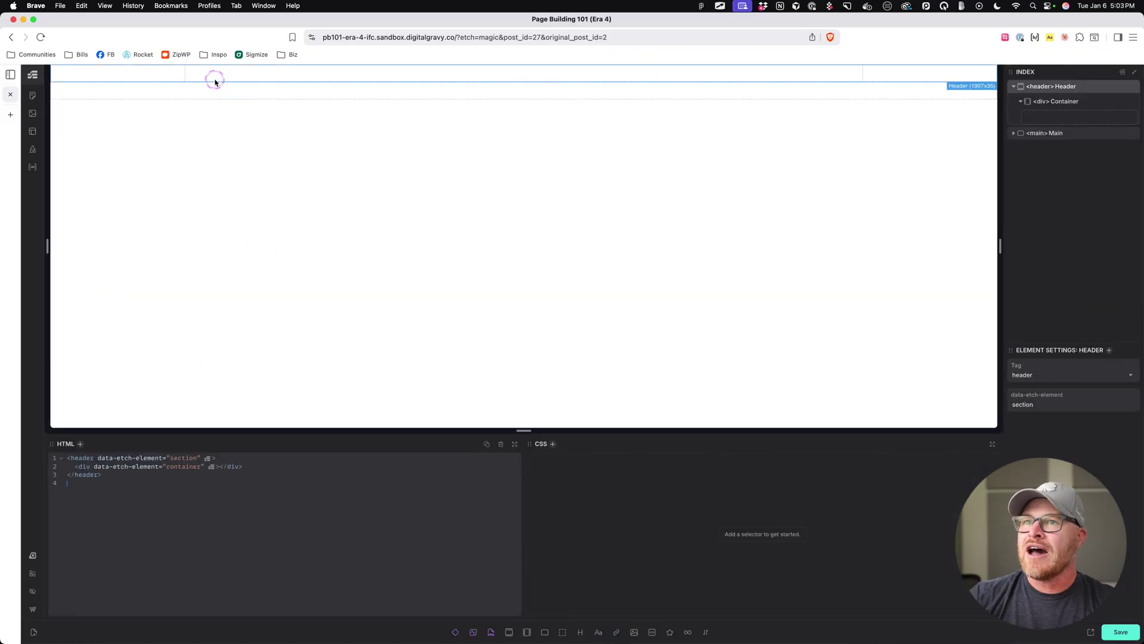
pyautogui.click(224, 78)
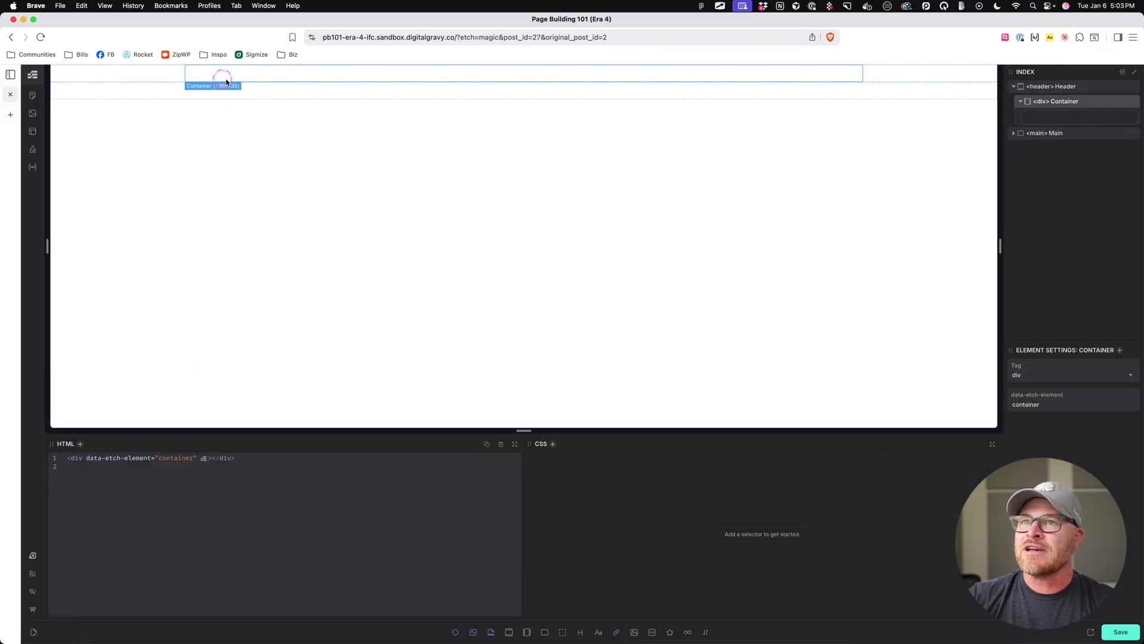
# Insert an SVG element into the container, then select the logo, container and header to check nesting
pyautogui.click(617, 565)
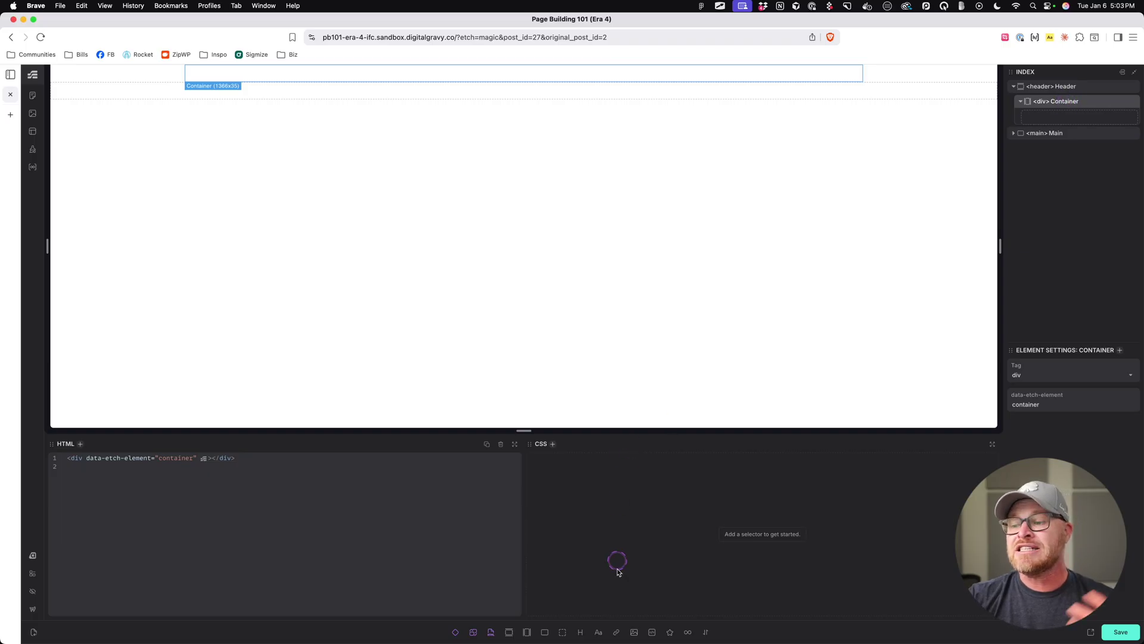
pyautogui.click(618, 574)
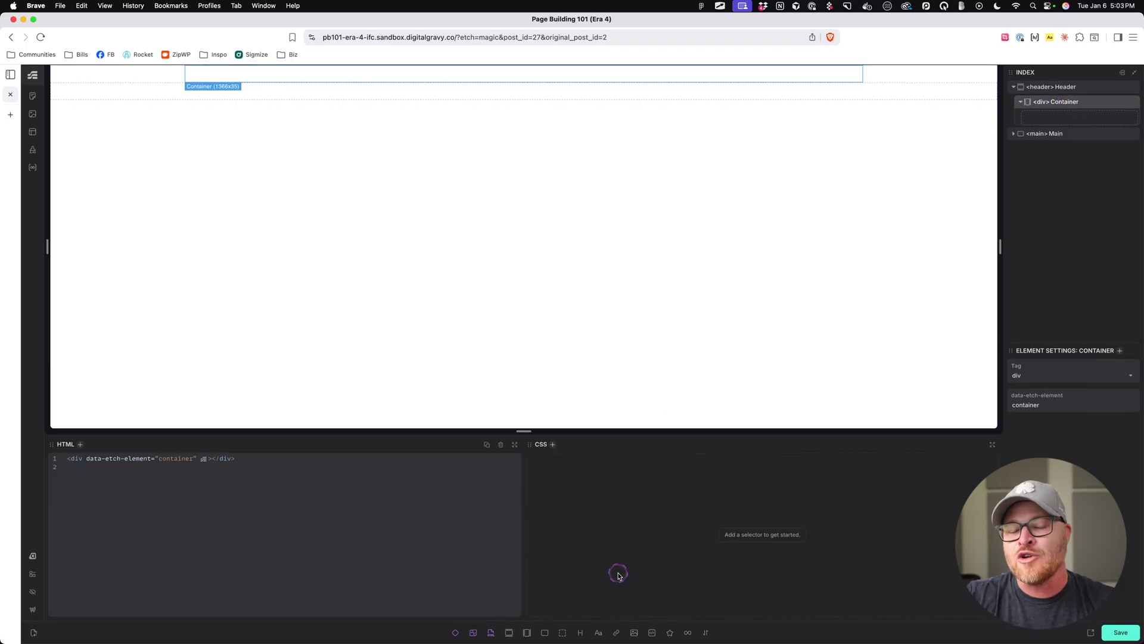
pyautogui.click(671, 634)
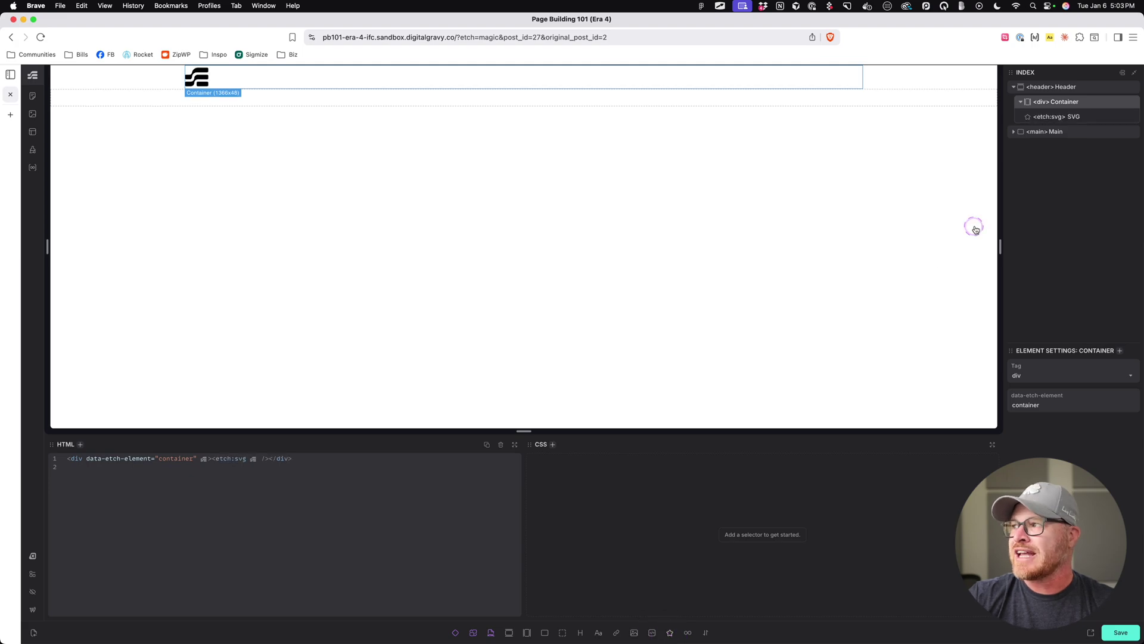
pyautogui.click(1075, 118)
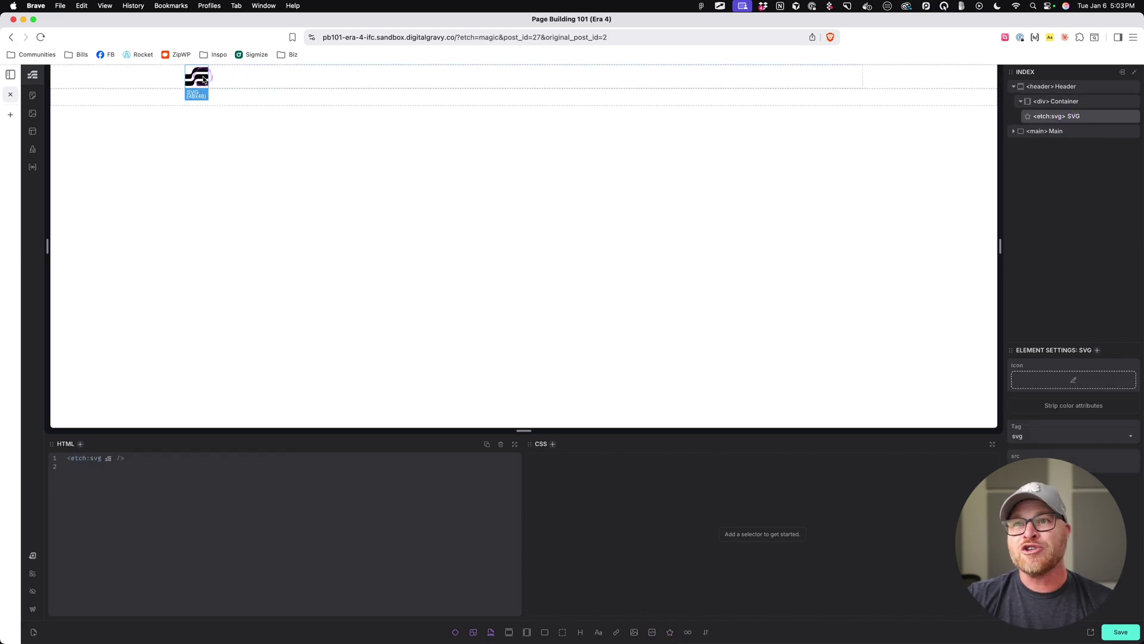
pyautogui.click(203, 83)
pyautogui.click(224, 84)
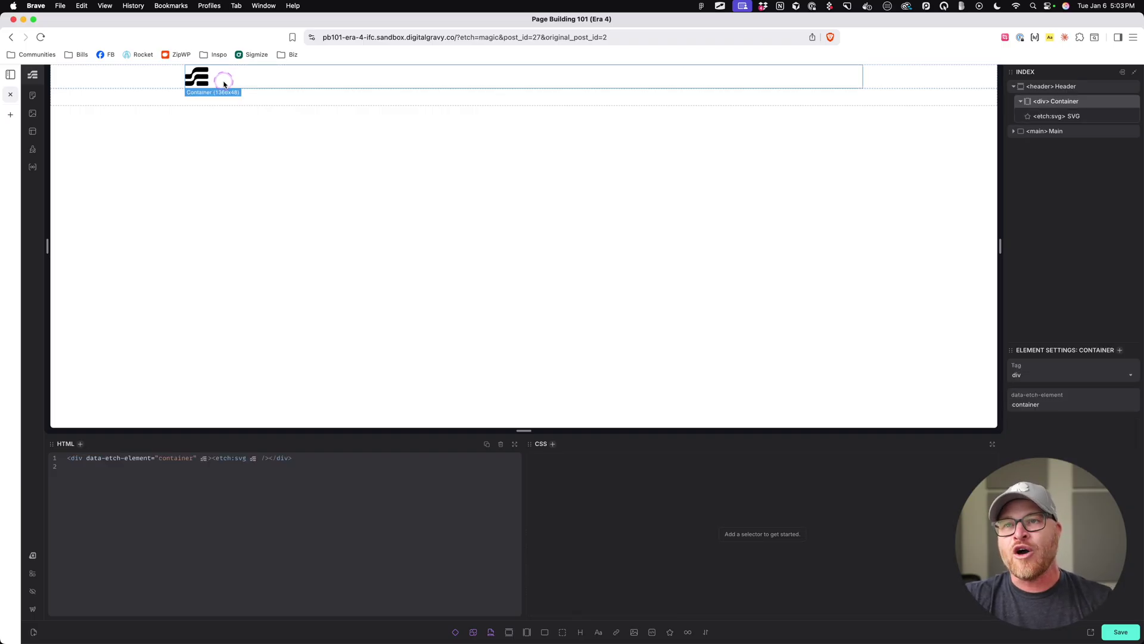
pyautogui.click(158, 76)
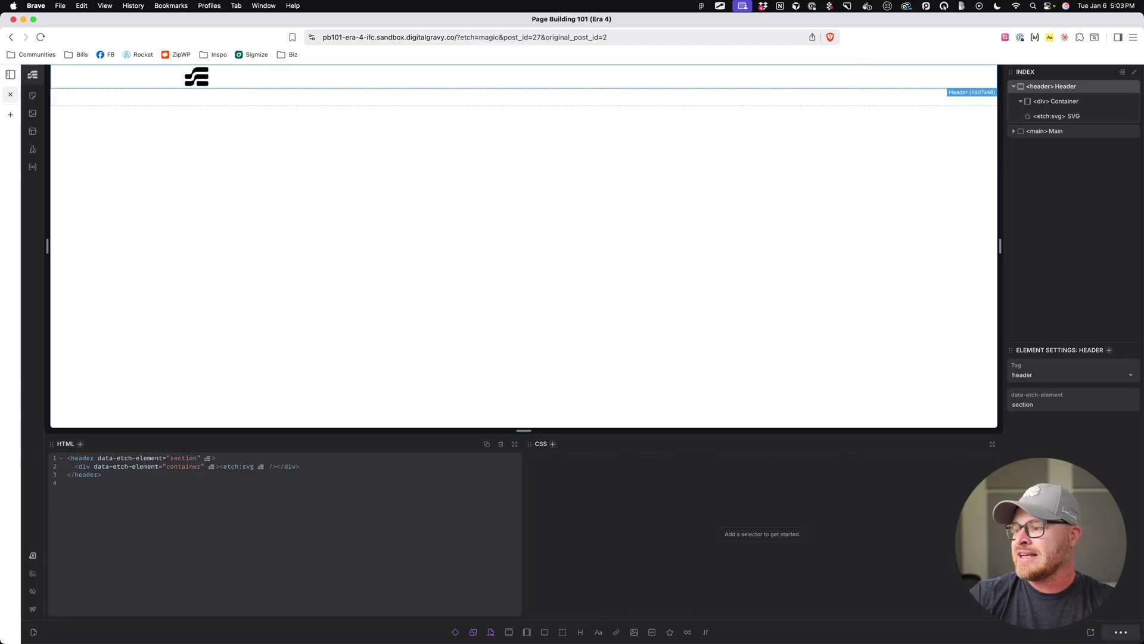
# Open the live front-end page to view the header logo
pyautogui.click(1092, 634)
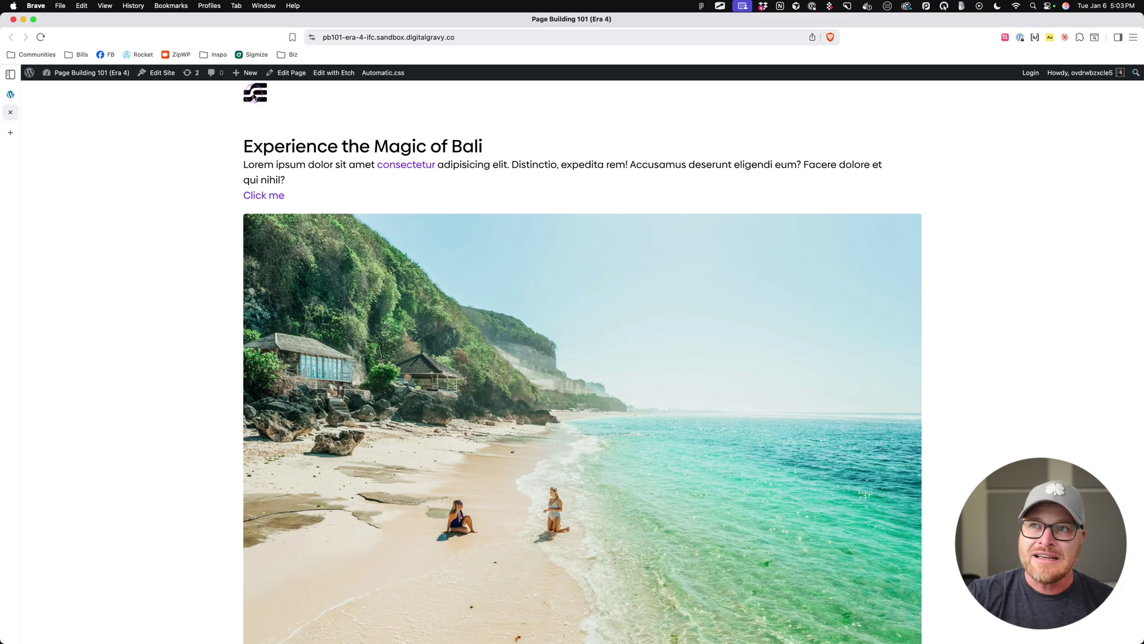
# Inspect the logo in DevTools and collapse the header node
pyautogui.rightClick(223, 94)
pyautogui.click(328, 248)
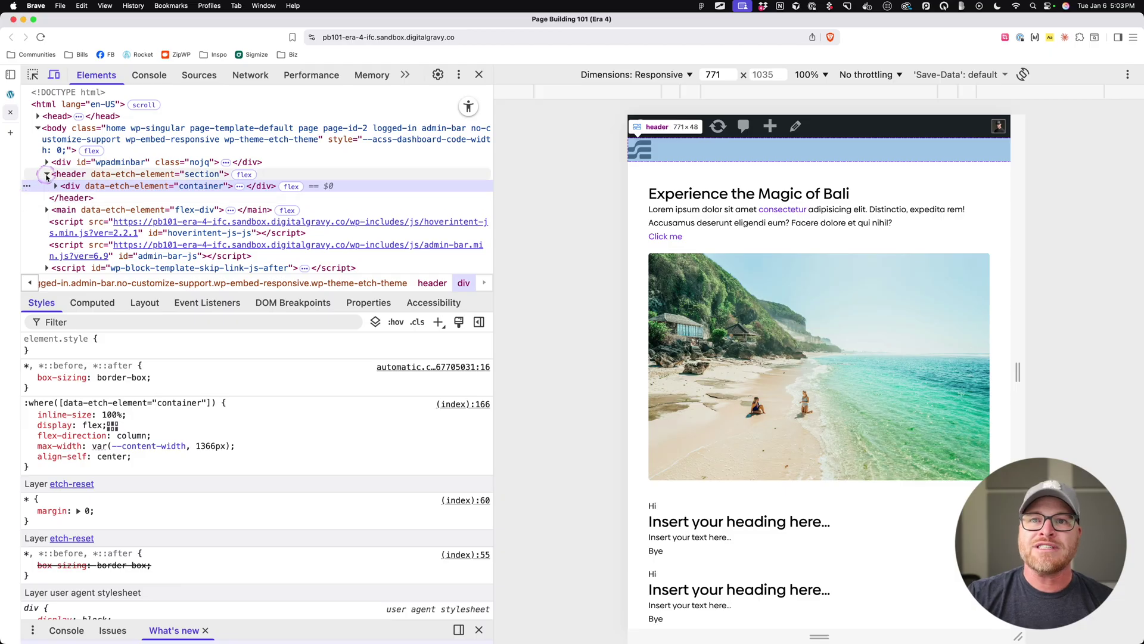
pyautogui.click(46, 173)
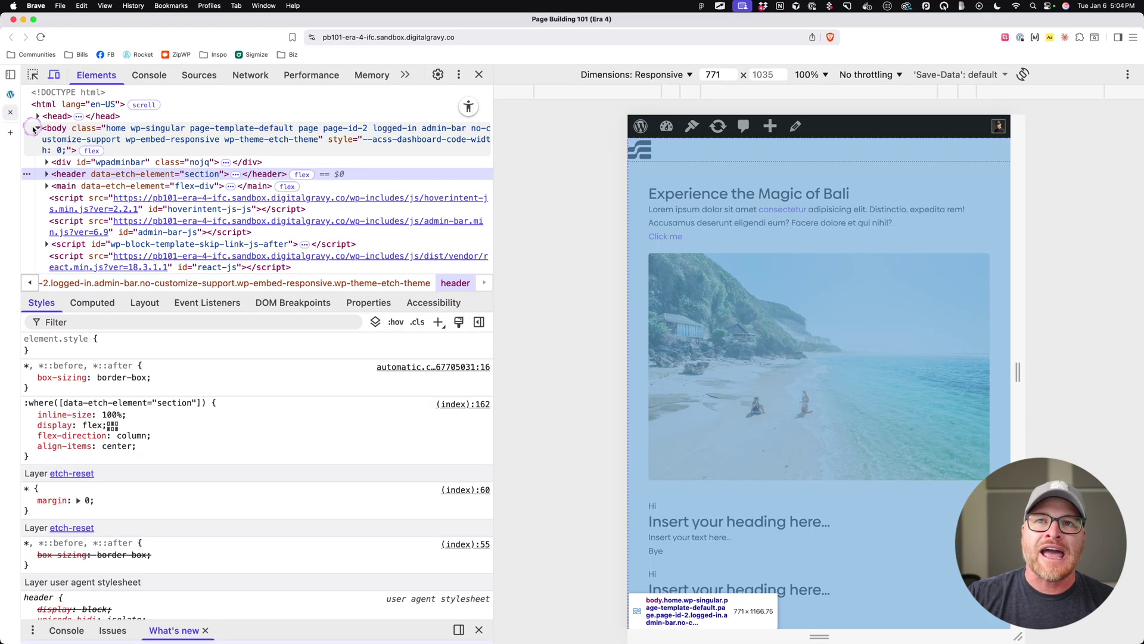
# Expand body and delete the div#wpadminbar admin bar from the page
pyautogui.rightClick(36, 130)
pyautogui.press('Escape')
pyautogui.click(37, 129)
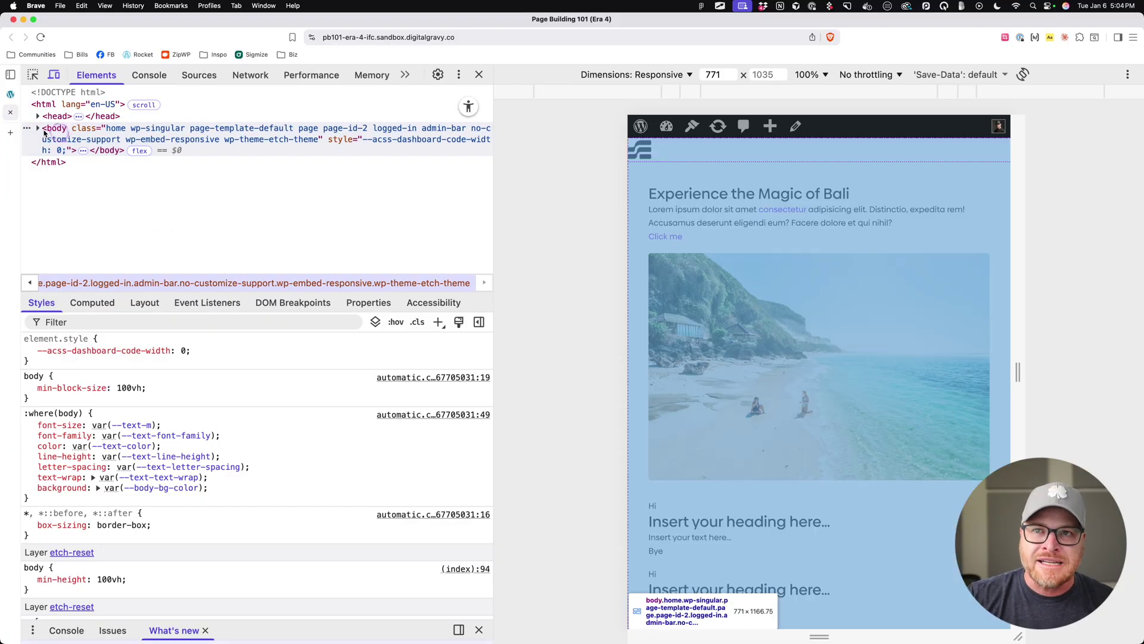
pyautogui.click(37, 129)
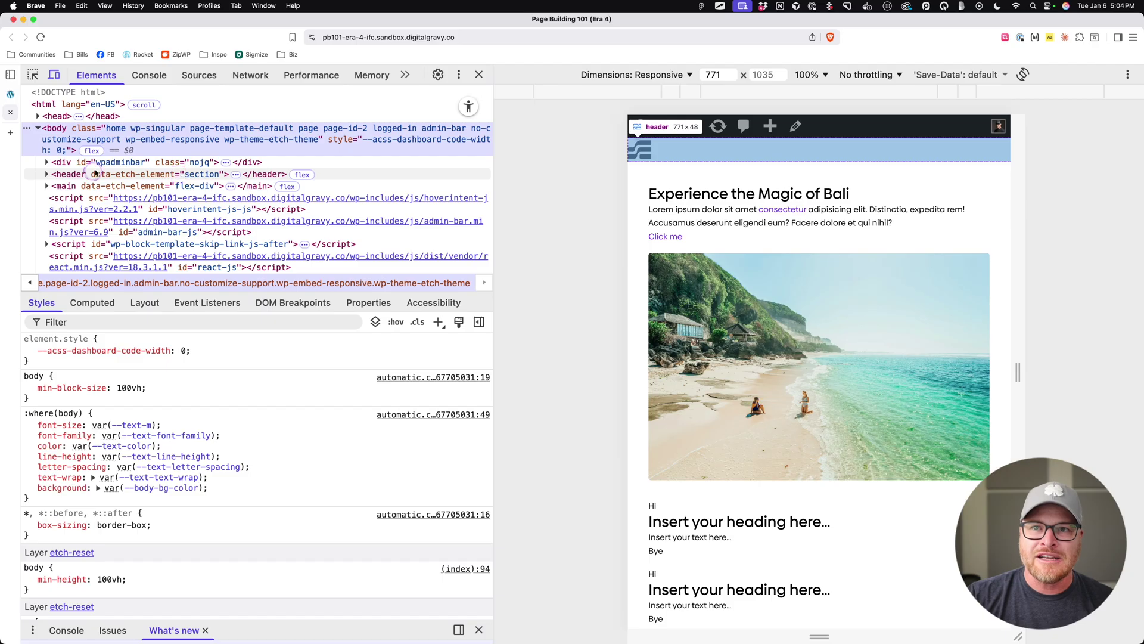
pyautogui.click(150, 165)
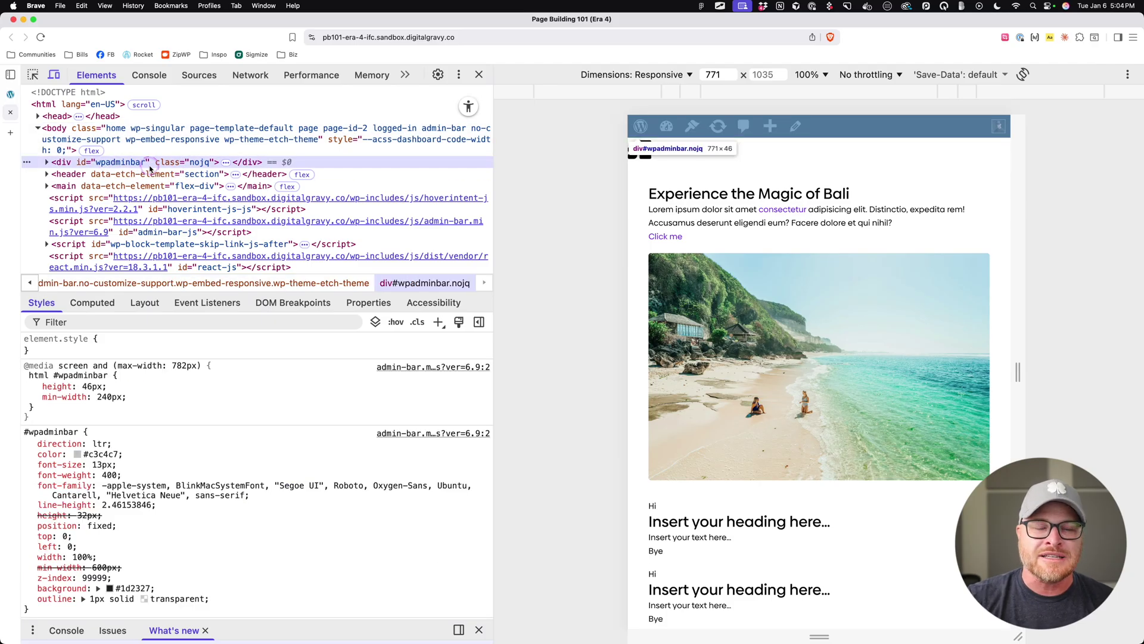
pyautogui.press('Delete')
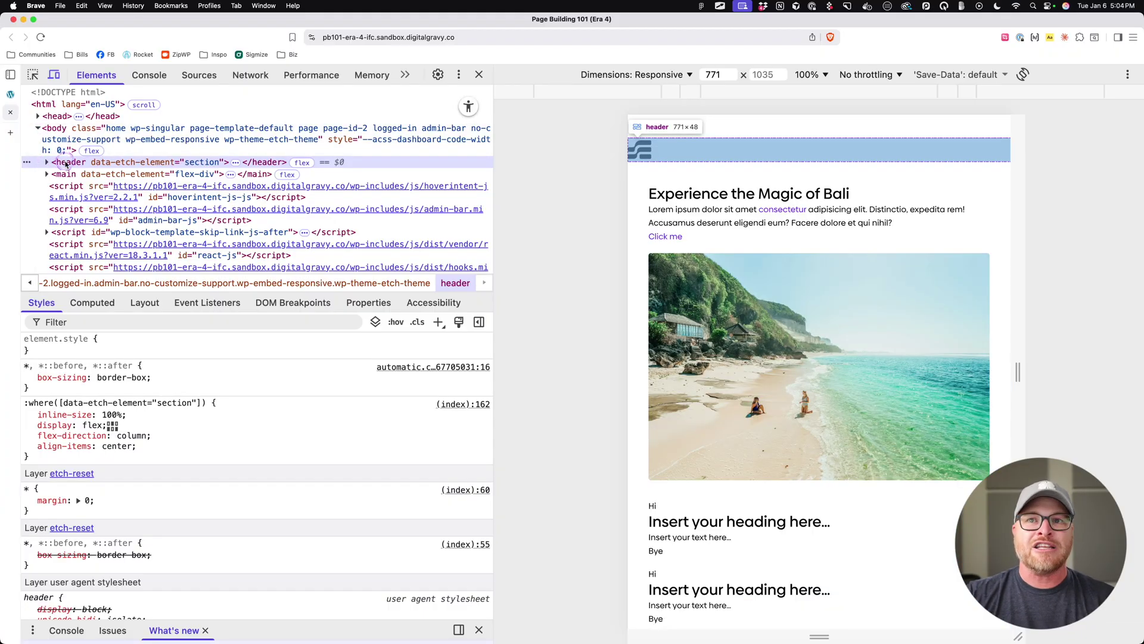
# Verify the header holds a container with the SVG, then close DevTools
pyautogui.click(47, 162)
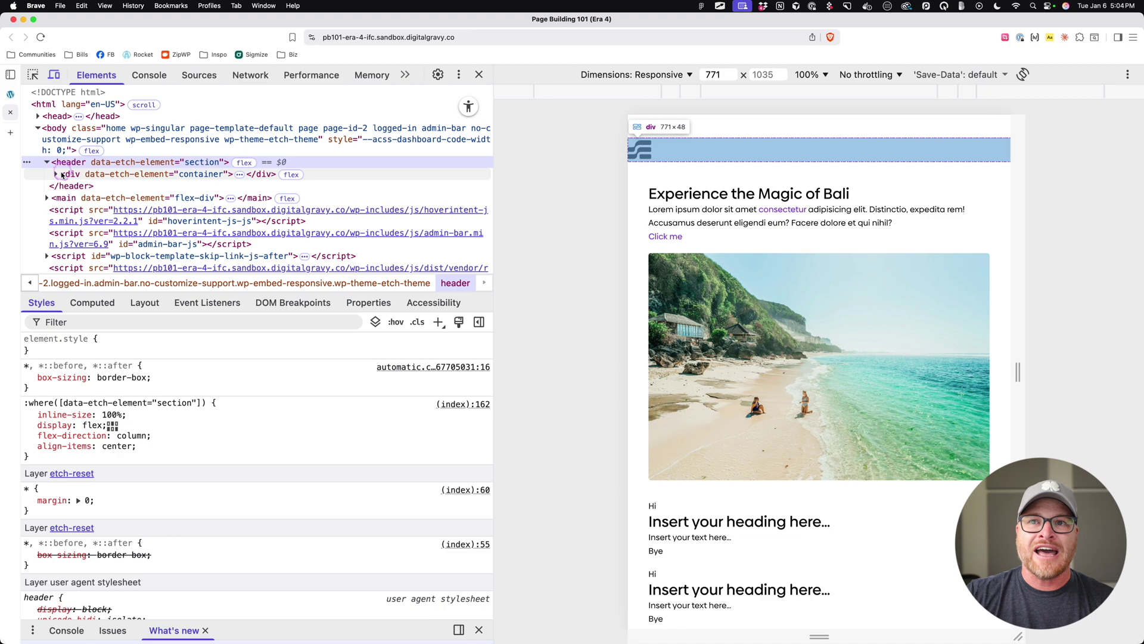
pyautogui.click(56, 177)
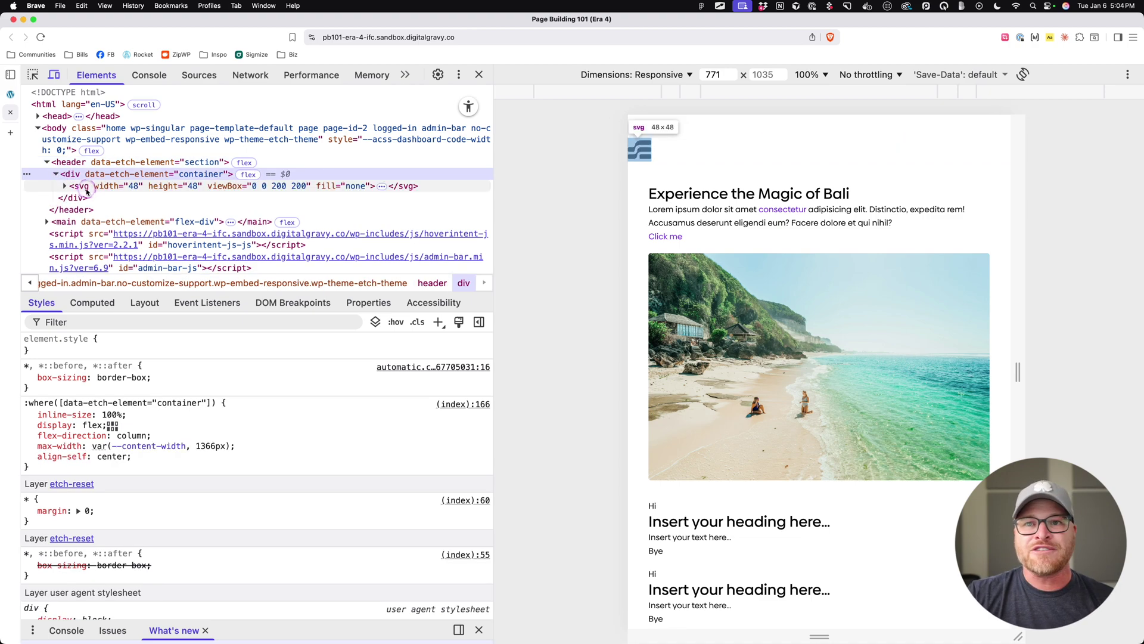
pyautogui.click(46, 162)
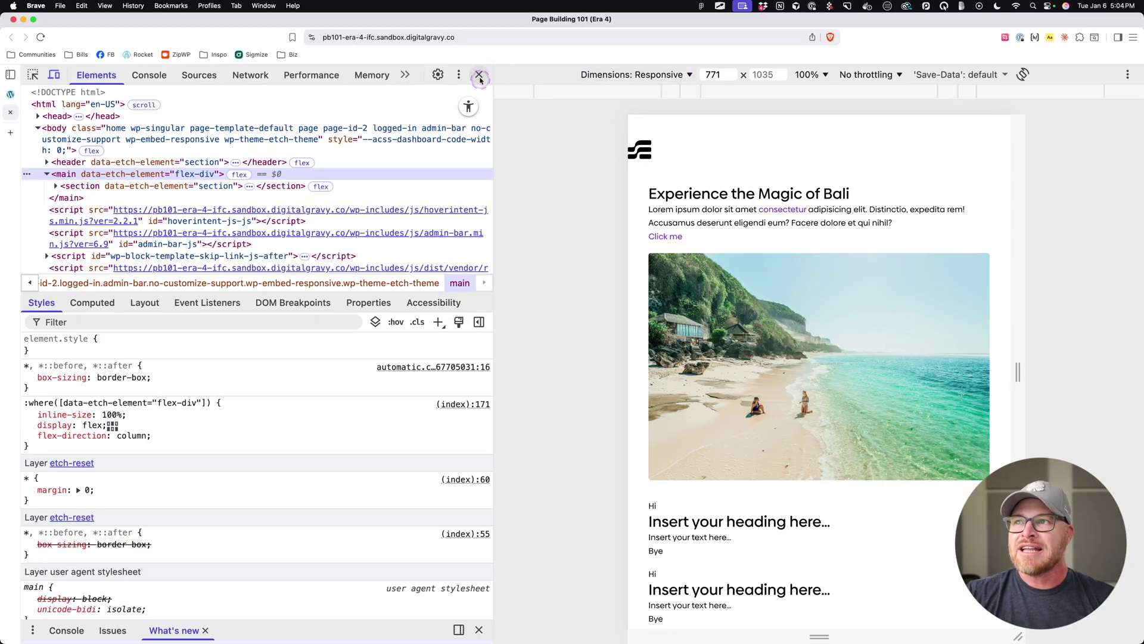
pyautogui.click(479, 75)
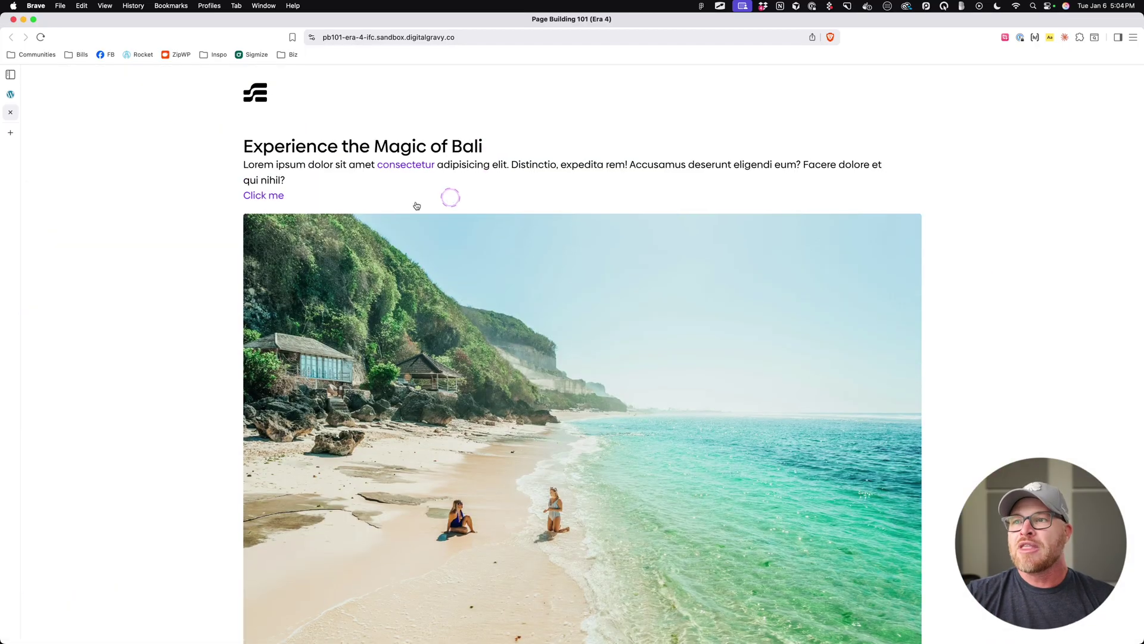
# Switch back to the Etch editor tab in the vertical tab strip
pyautogui.click(10, 94)
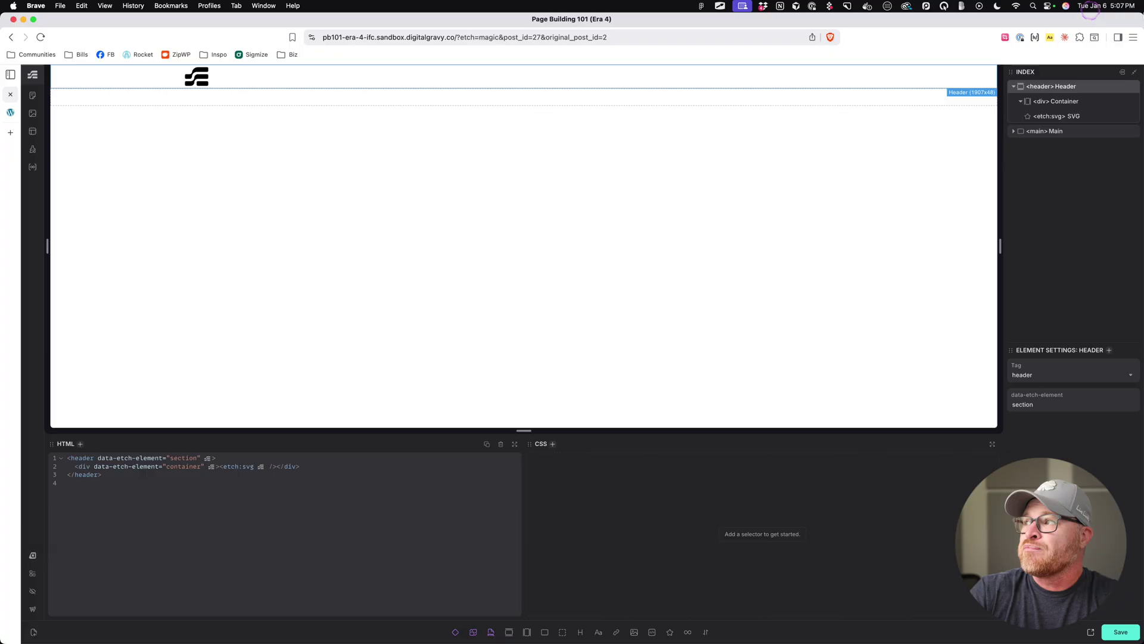
# Collapse the Header node and place the cursor at the end of HTML line 2
pyautogui.click(1014, 87)
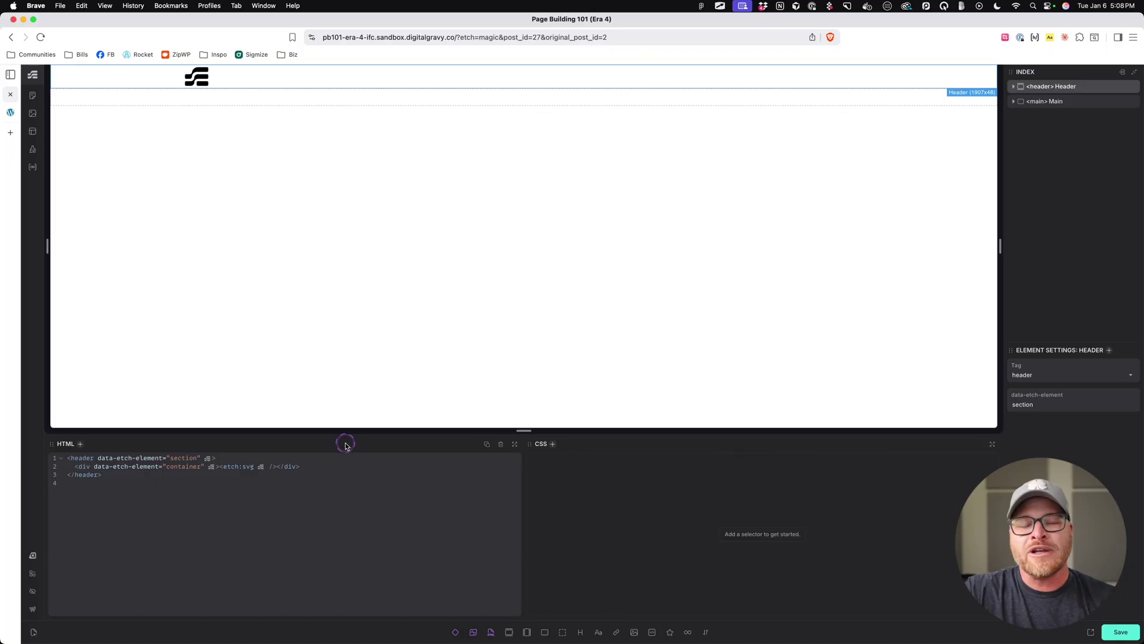
pyautogui.click(349, 468)
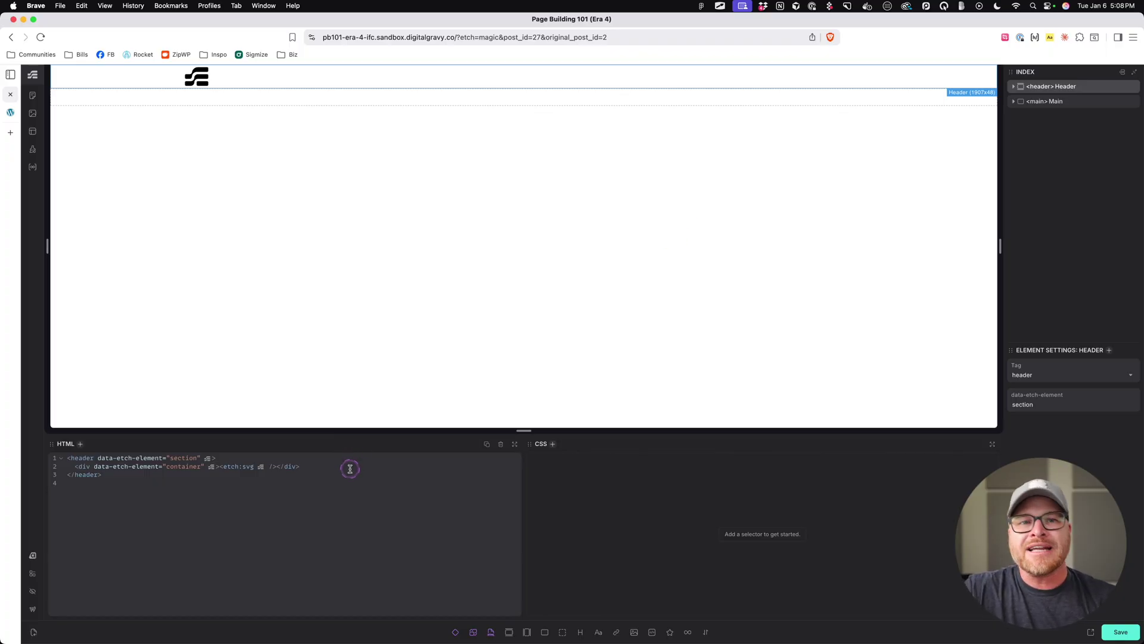